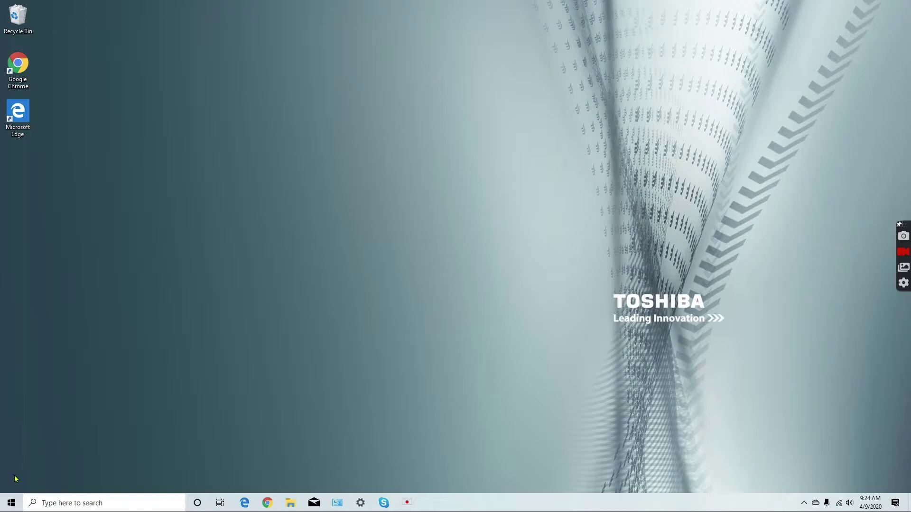
# - Launch Skype from the Windows Start menu
pyautogui.click(11, 505)
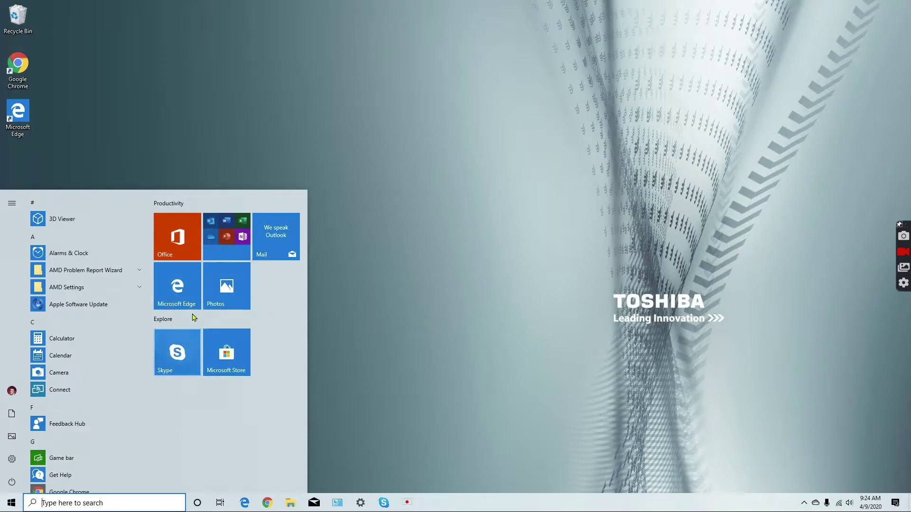
pyautogui.click(181, 357)
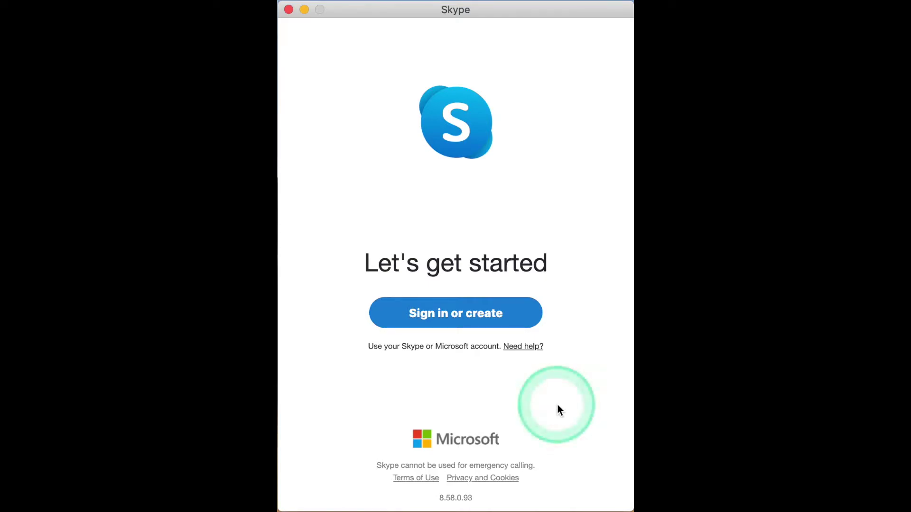
# - Sign in to Skype with the Microsoft account e-mail and password
pyautogui.click(447, 318)
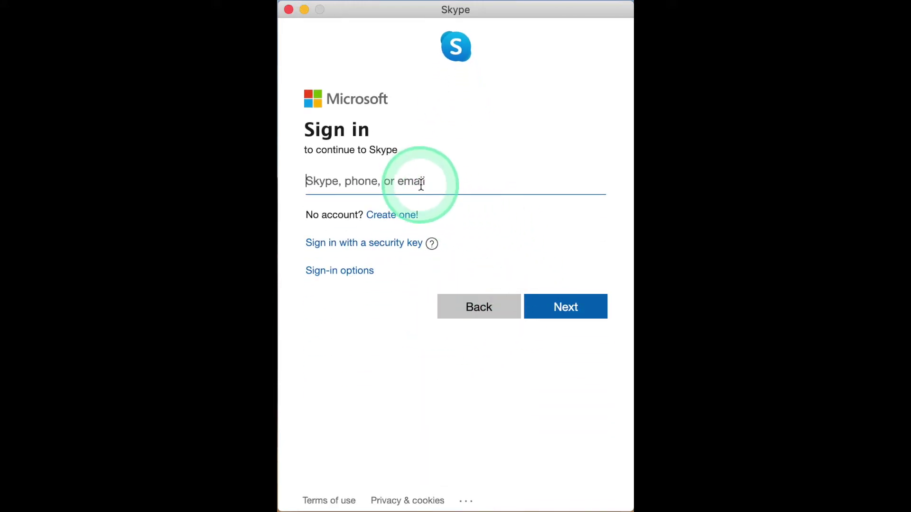
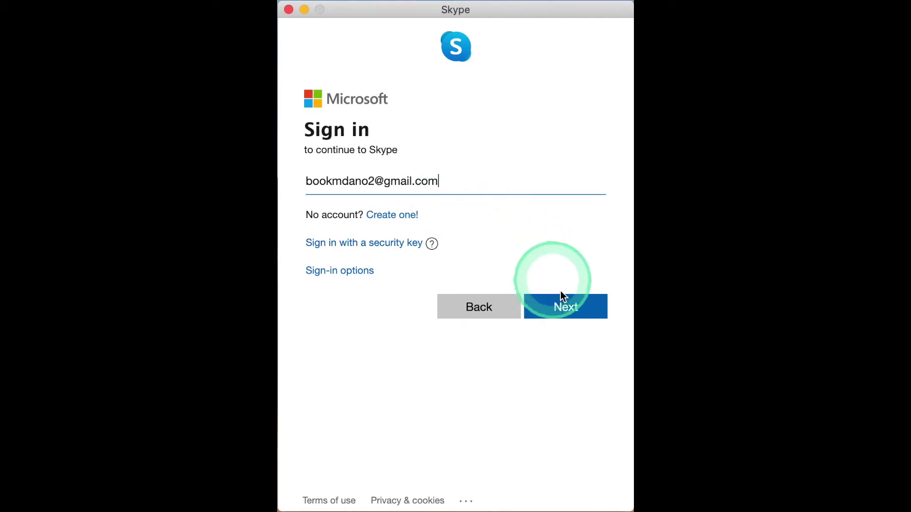
pyautogui.click(569, 309)
pyautogui.click(568, 309)
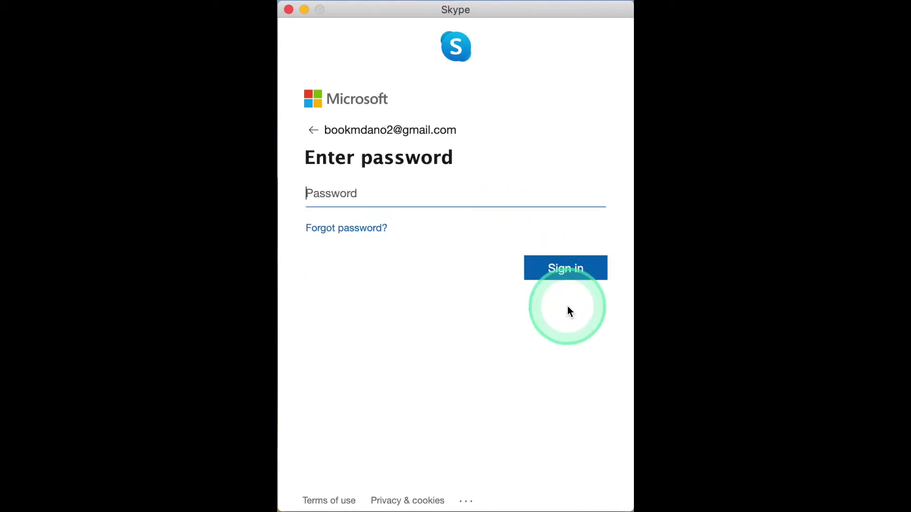
pyautogui.click(373, 199)
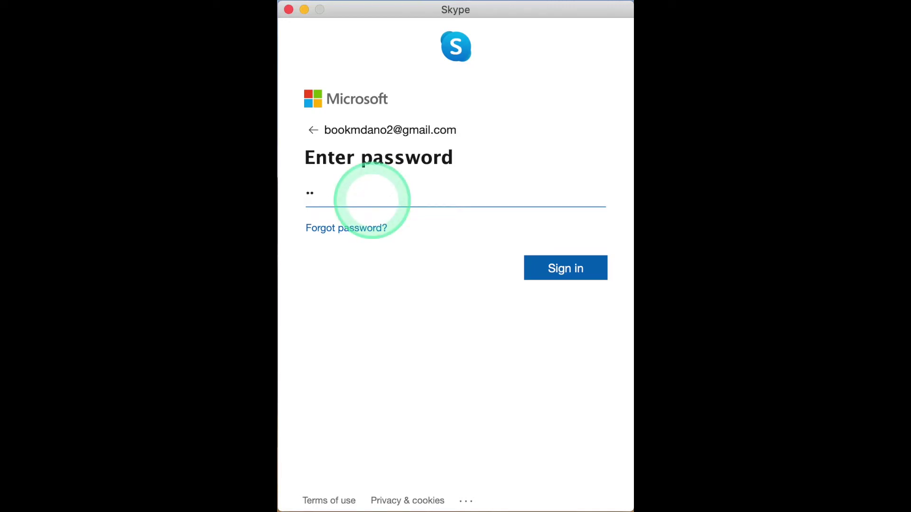
pyautogui.press('BackSpace')
pyautogui.press('BackSpace')
pyautogui.write('••••••••••')
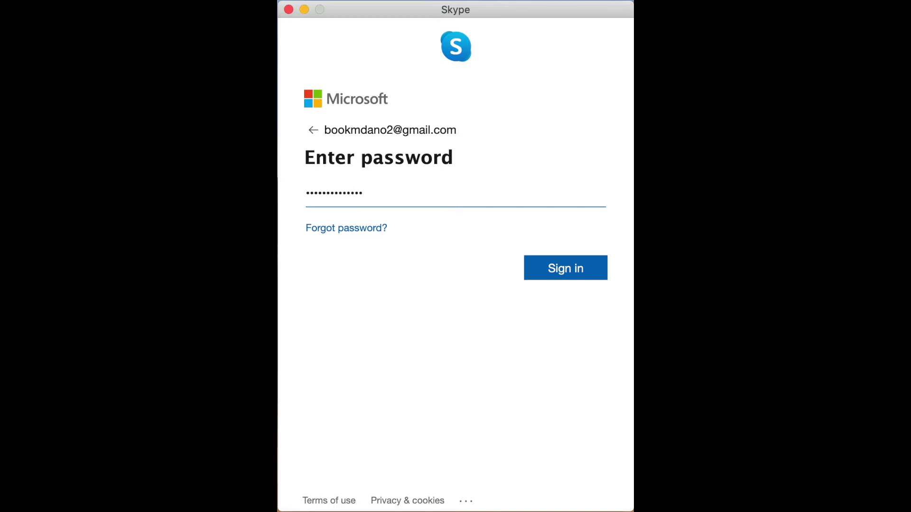
pyautogui.click(566, 273)
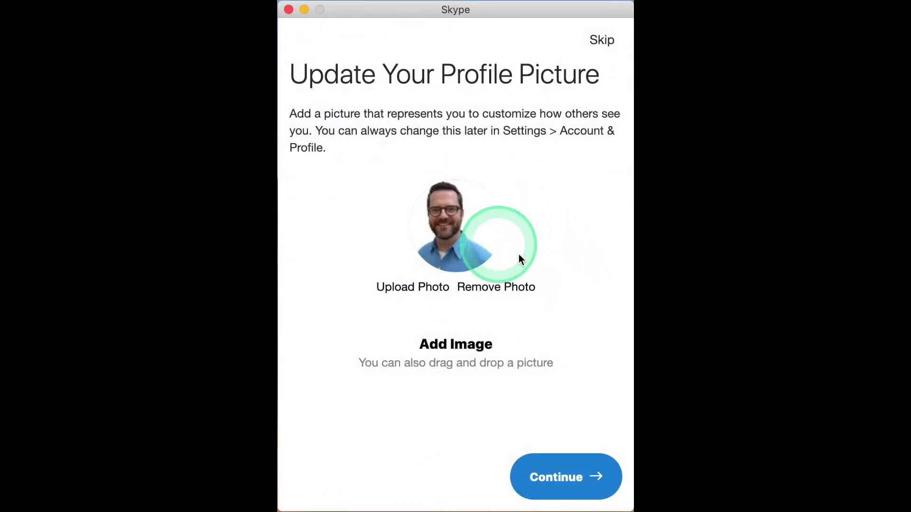
# - Keep the existing profile picture, skip the audio and video tests, and accept the contacts notice
pyautogui.click(559, 482)
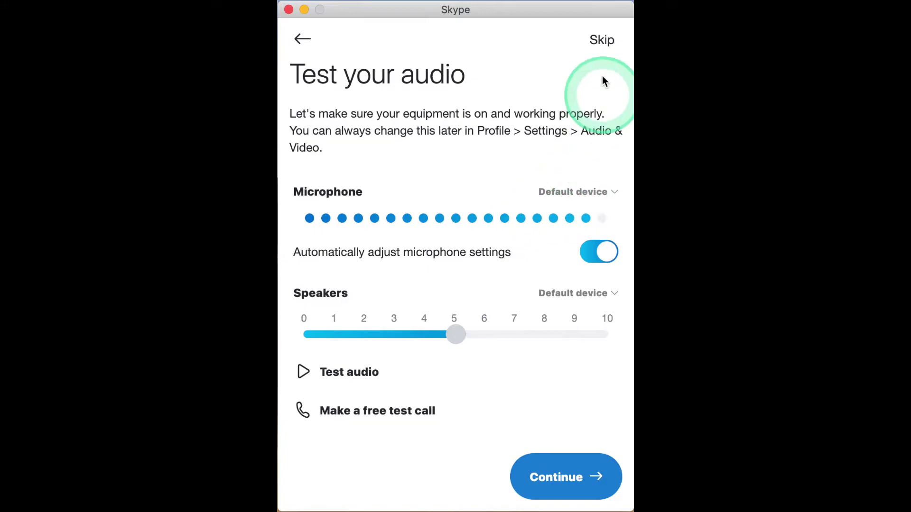
pyautogui.click(602, 44)
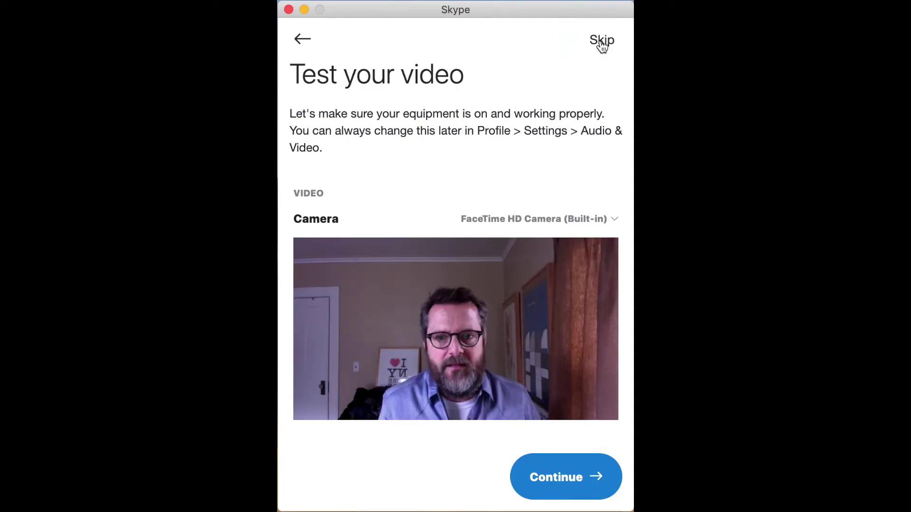
pyautogui.click(602, 44)
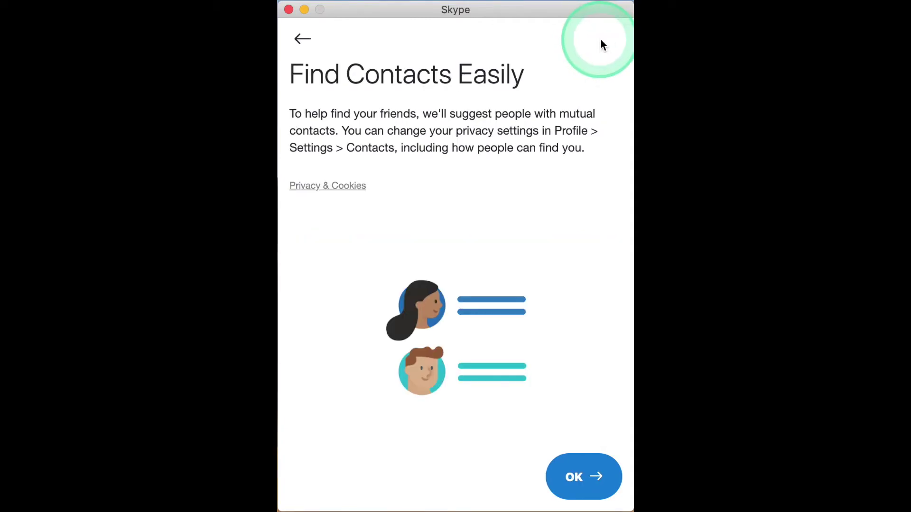
pyautogui.click(575, 477)
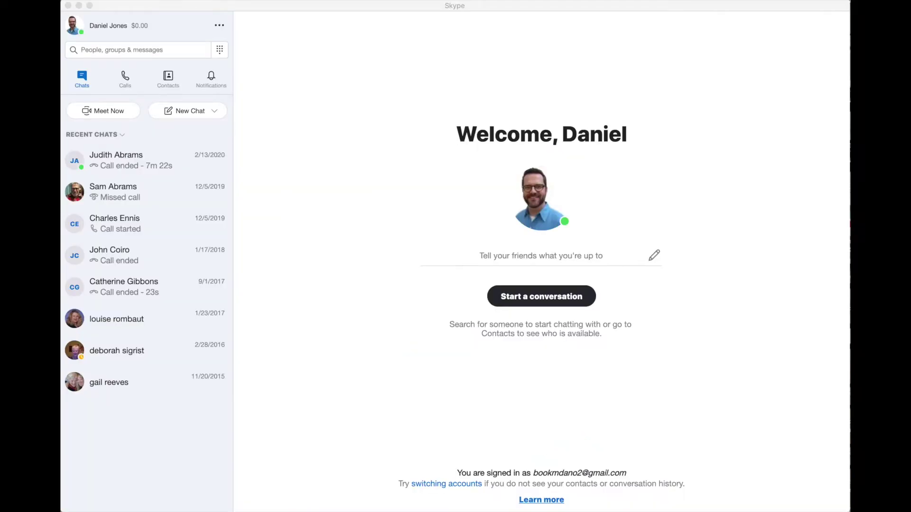
pyautogui.click(764, 360)
pyautogui.click(734, 369)
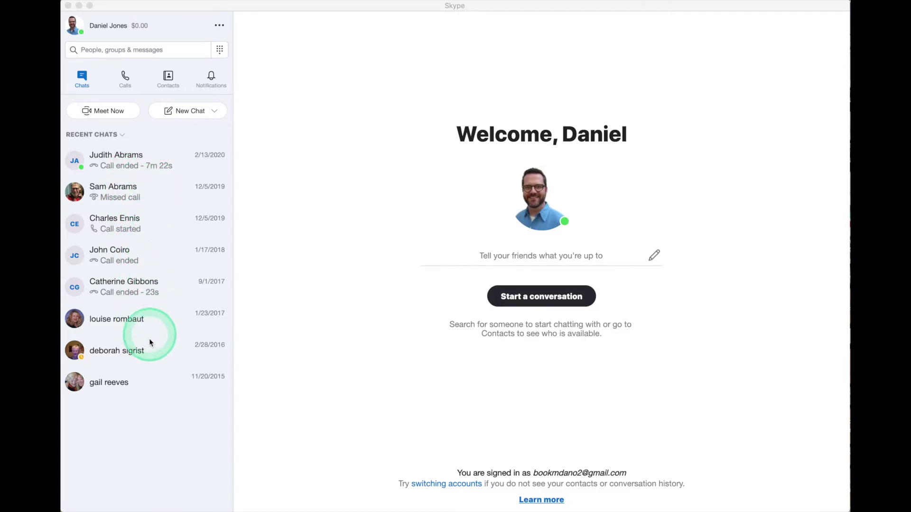
pyautogui.click(143, 50)
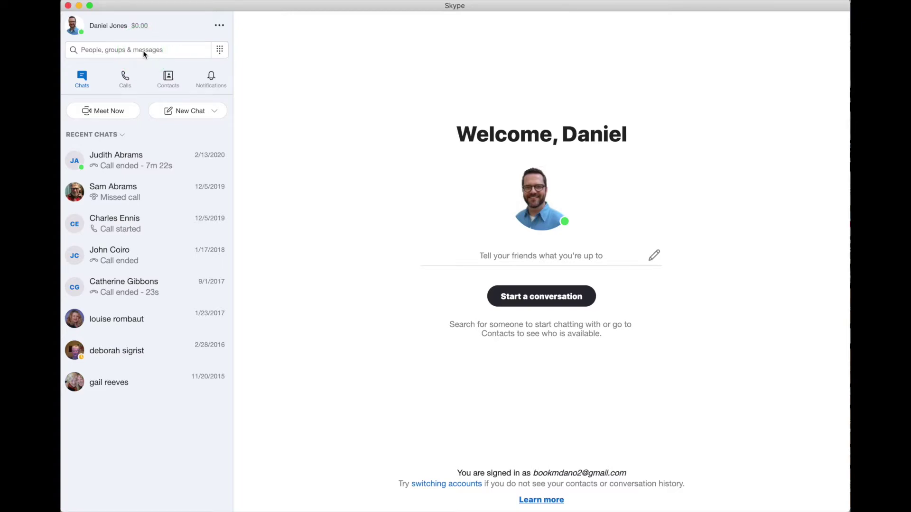
pyautogui.click(143, 50)
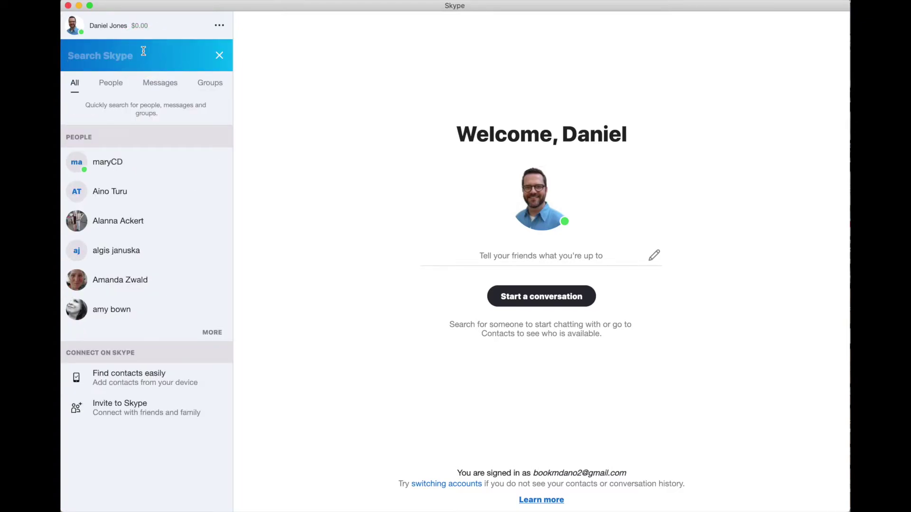
# - Search for the contact by their Skype name and open their chat from the People results
pyautogui.write('mar')
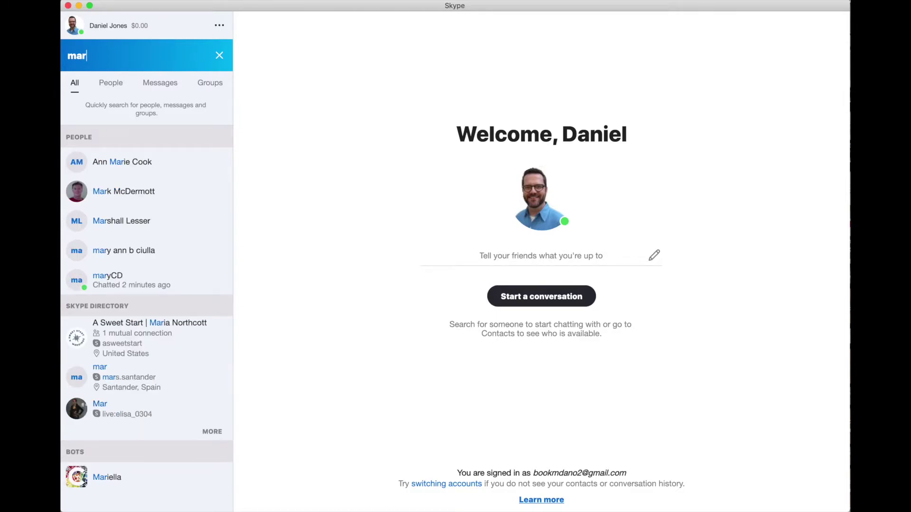
pyautogui.write('ycd')
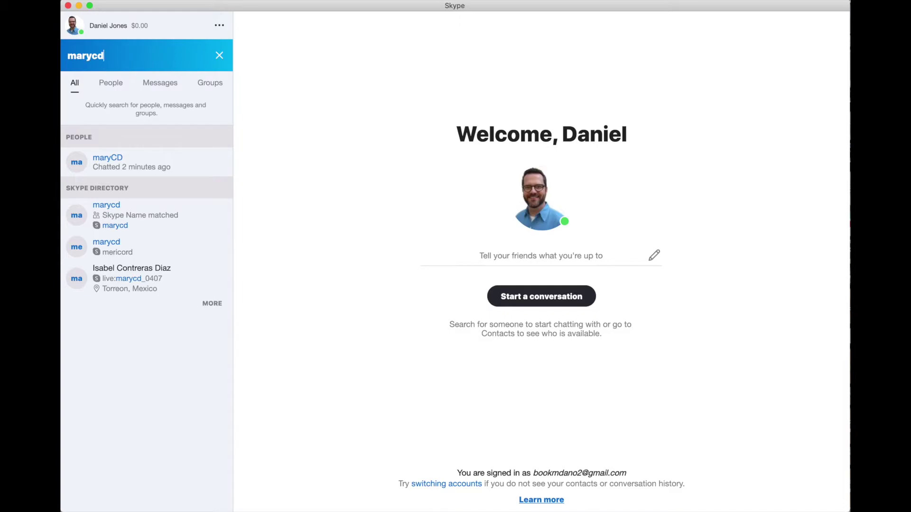
pyautogui.click(143, 51)
pyautogui.write('_')
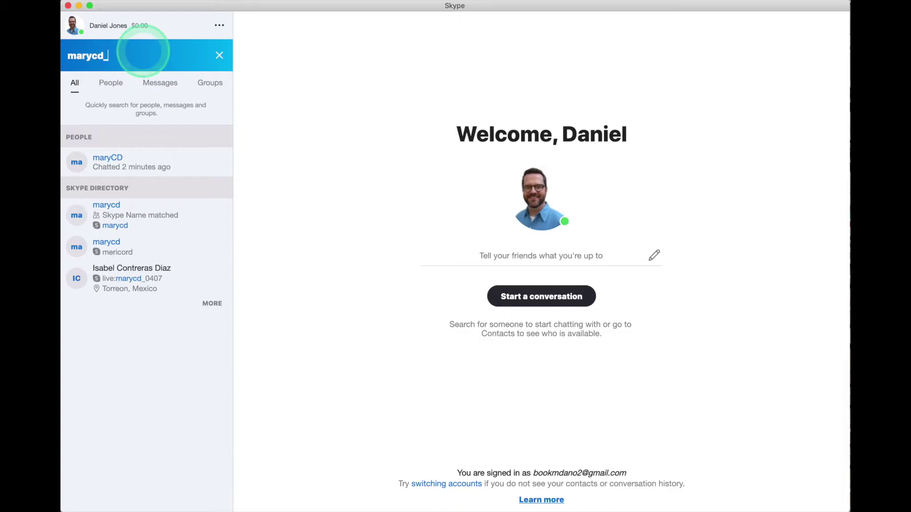
pyautogui.write('10')
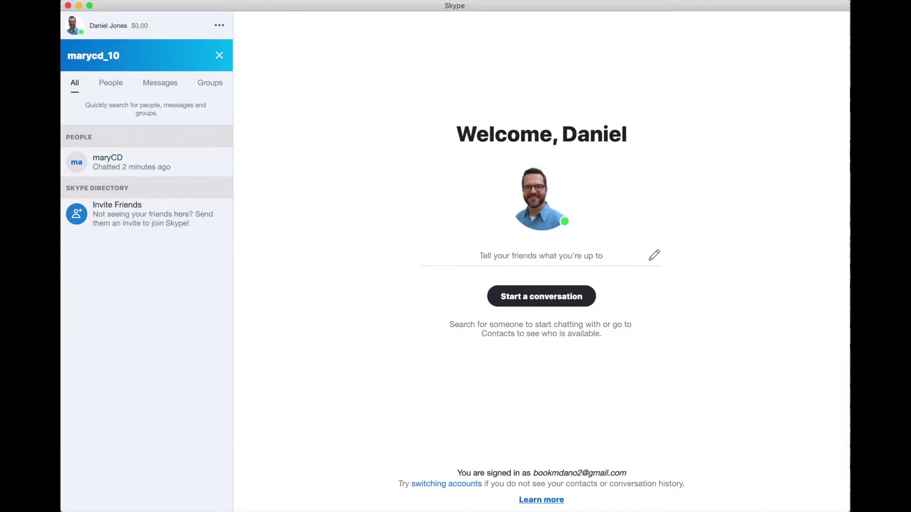
pyautogui.click(146, 55)
pyautogui.click(265, 96)
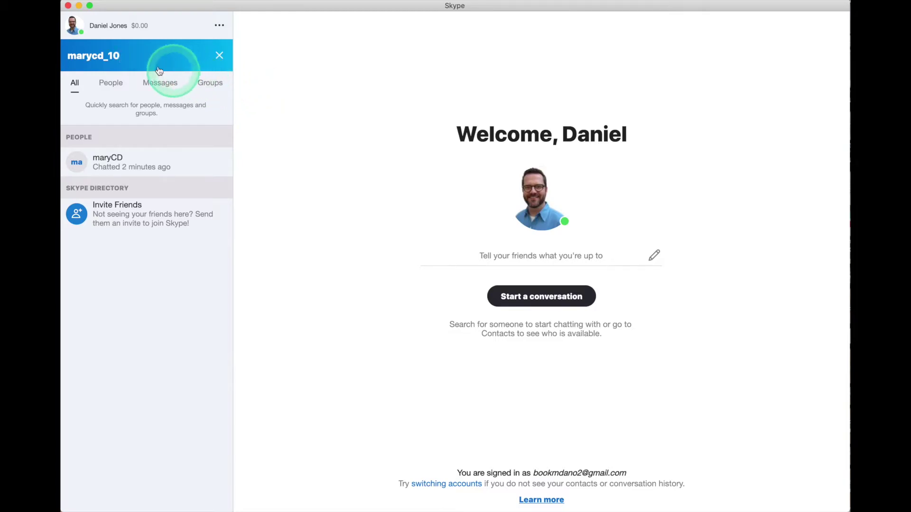
pyautogui.click(133, 57)
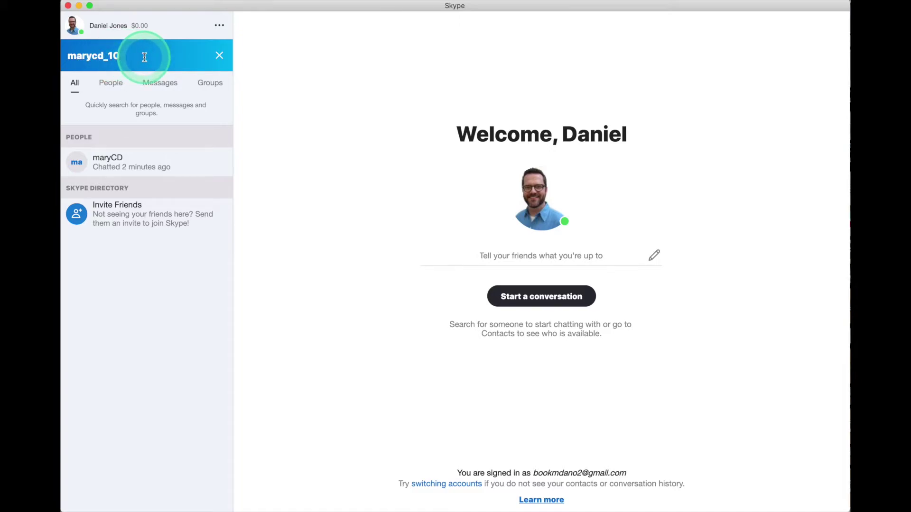
pyautogui.press('Down')
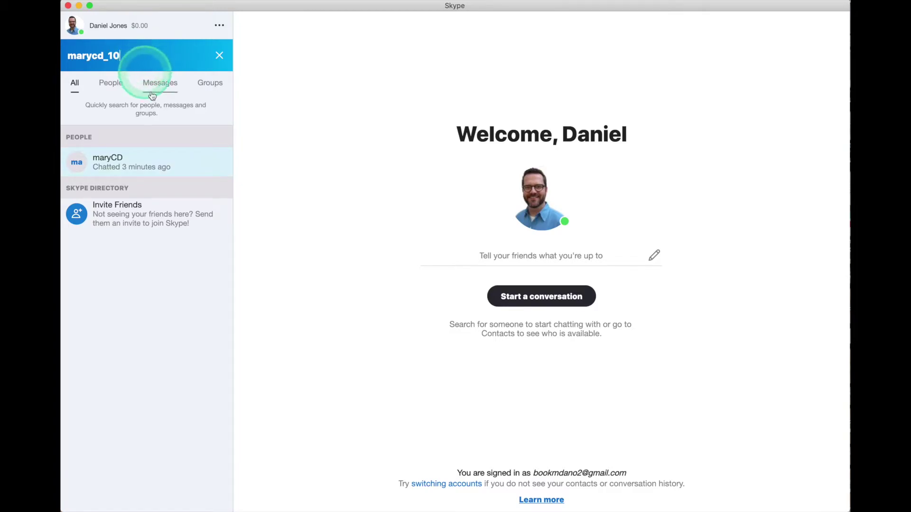
pyautogui.click(146, 166)
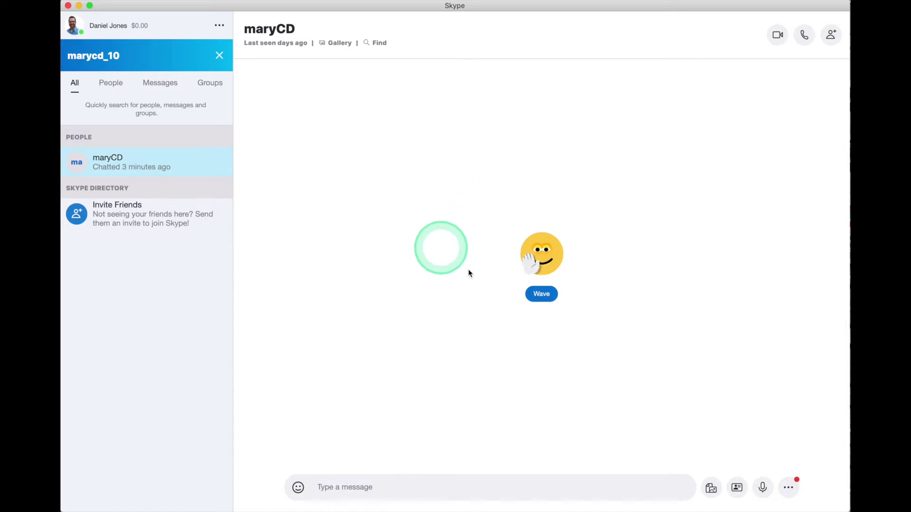
# - Send the contact a wave, then the message 'Ok. Here we go!'
pyautogui.click(541, 295)
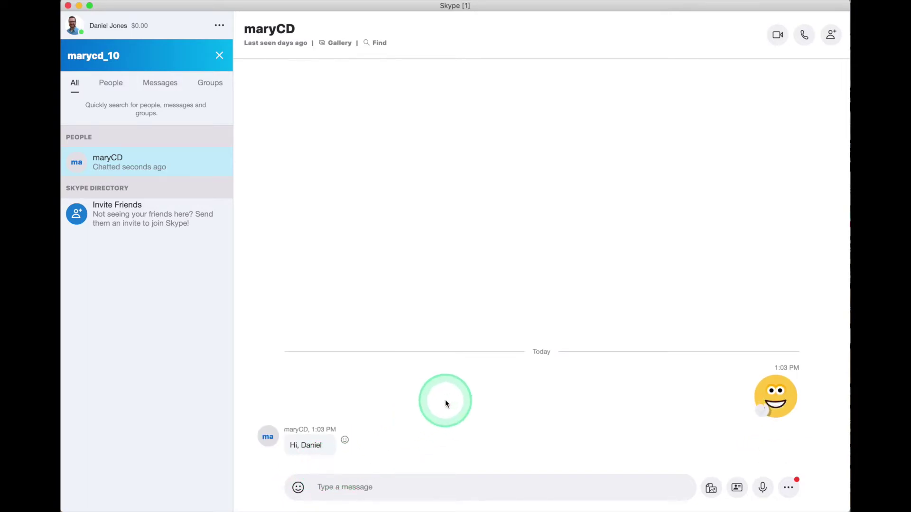
pyautogui.click(391, 488)
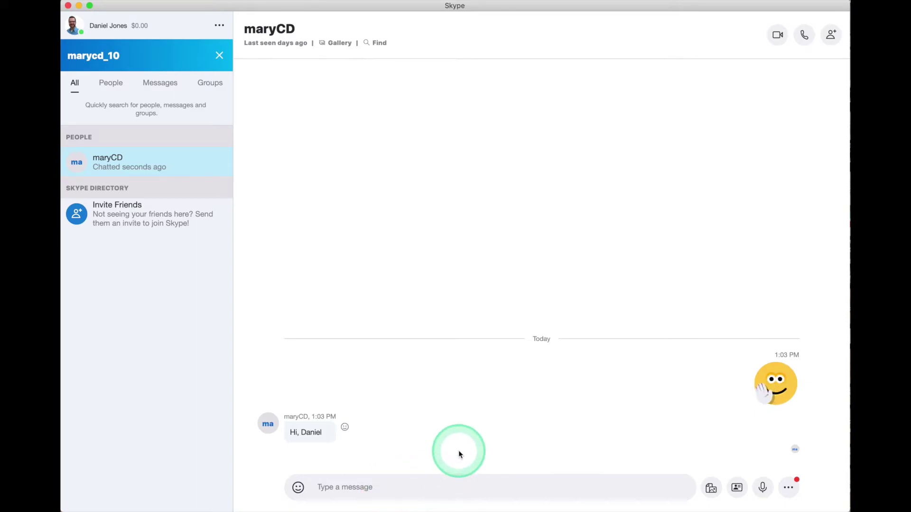
pyautogui.write('Ok. He')
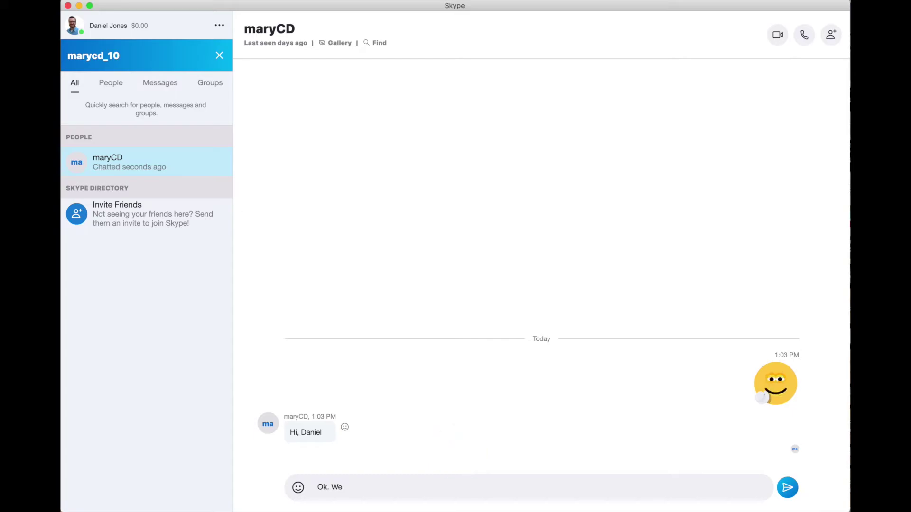
pyautogui.write('re we go!')
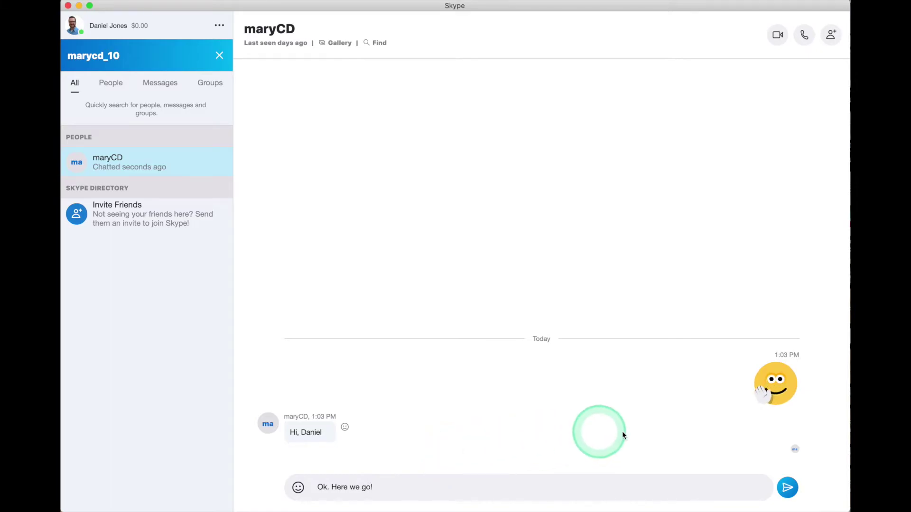
pyautogui.click(787, 488)
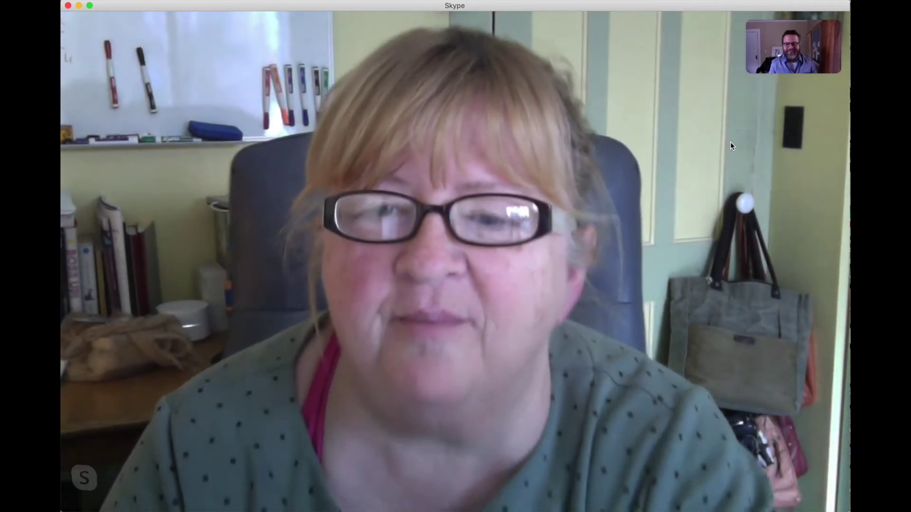
# - Keep the video call with the contact running and bring the call controls back into view
pyautogui.moveTo(697, 146)
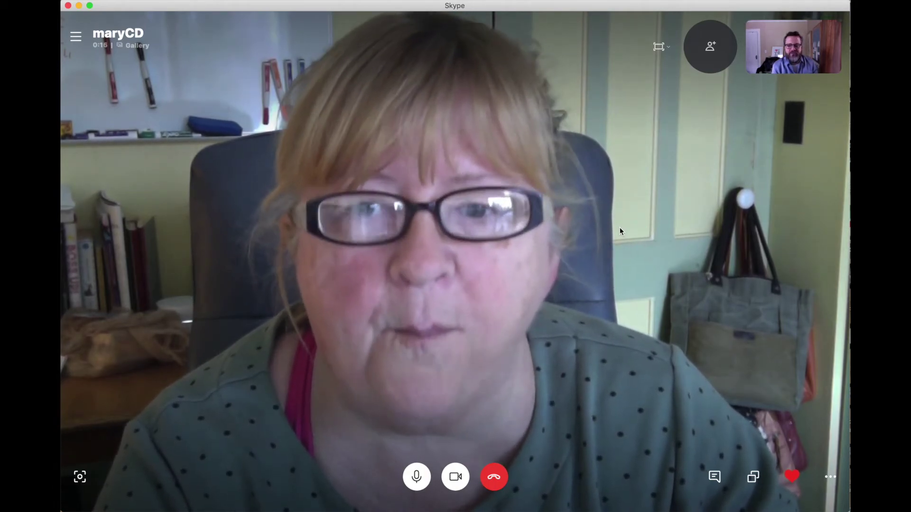
pyautogui.moveTo(636, 220); pyautogui.dragTo(697, 100)
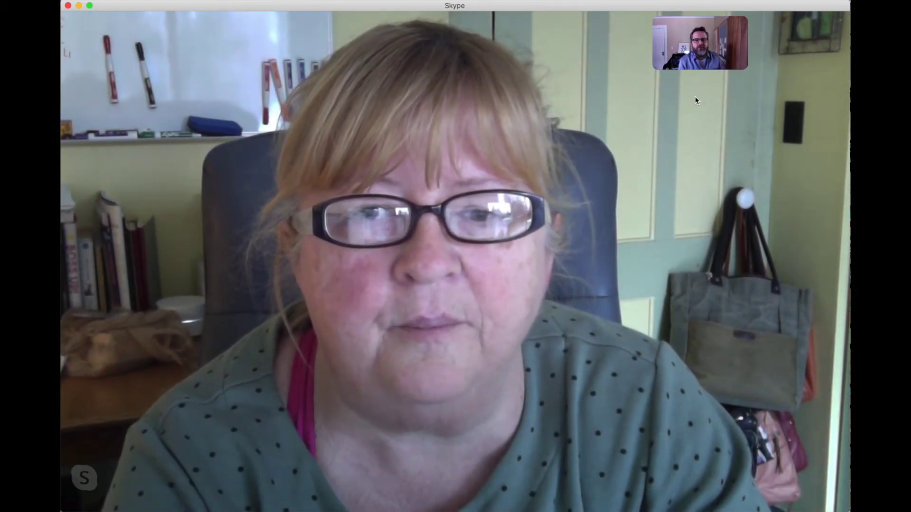
pyautogui.click(696, 100)
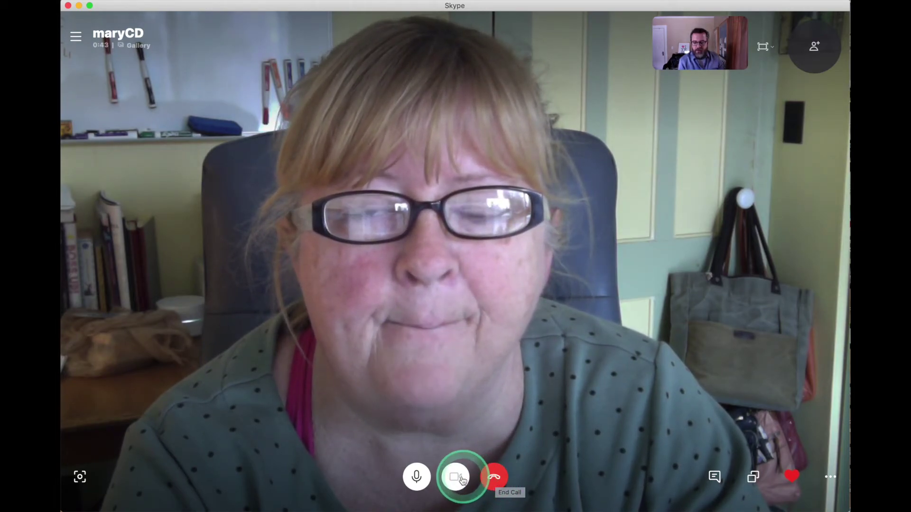
pyautogui.moveTo(457, 481)
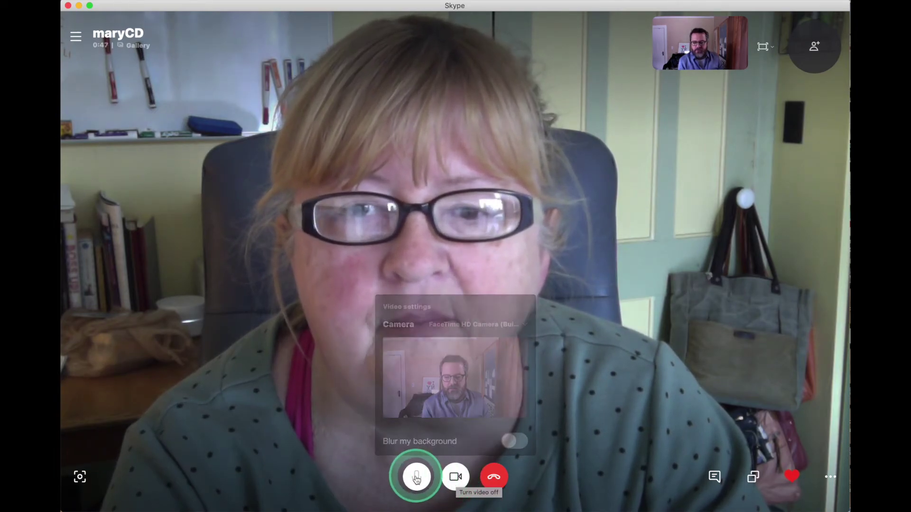
# - Check the call's video and mic options, then hang up the 2m 50s video call
pyautogui.moveTo(416, 480)
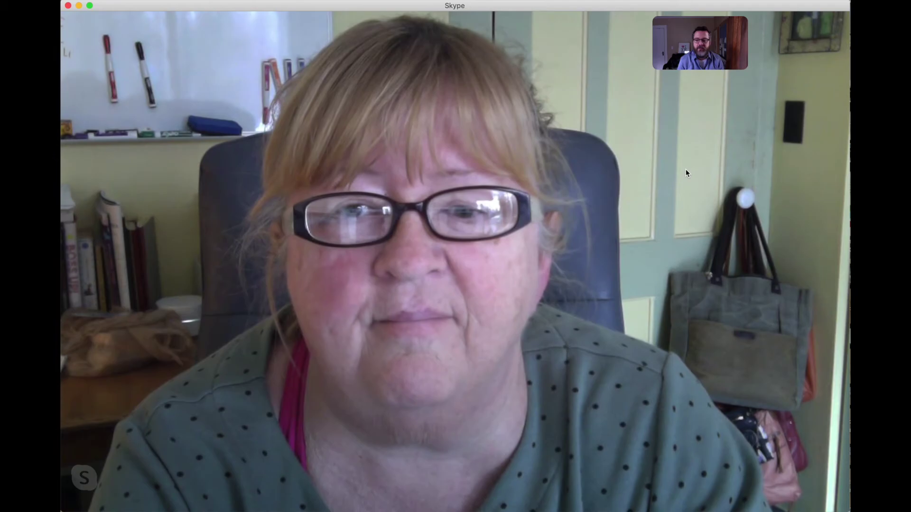
pyautogui.click(683, 148)
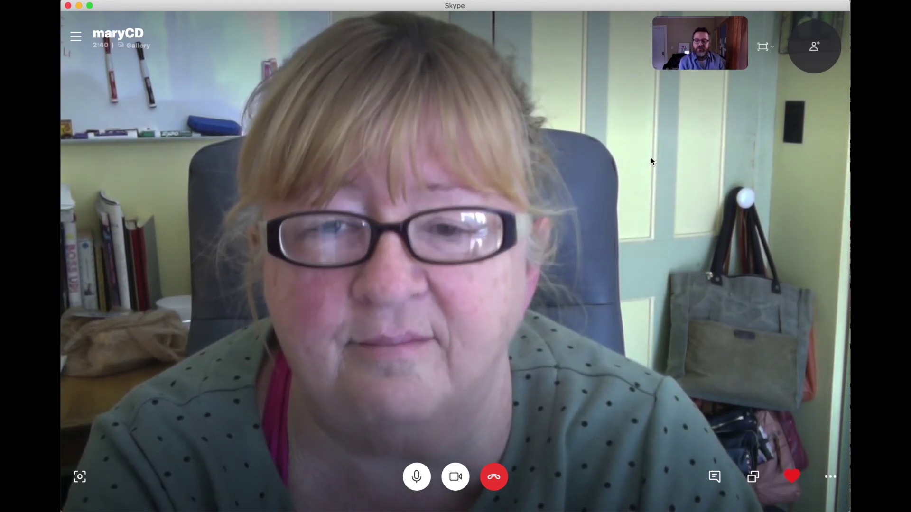
pyautogui.click(652, 158)
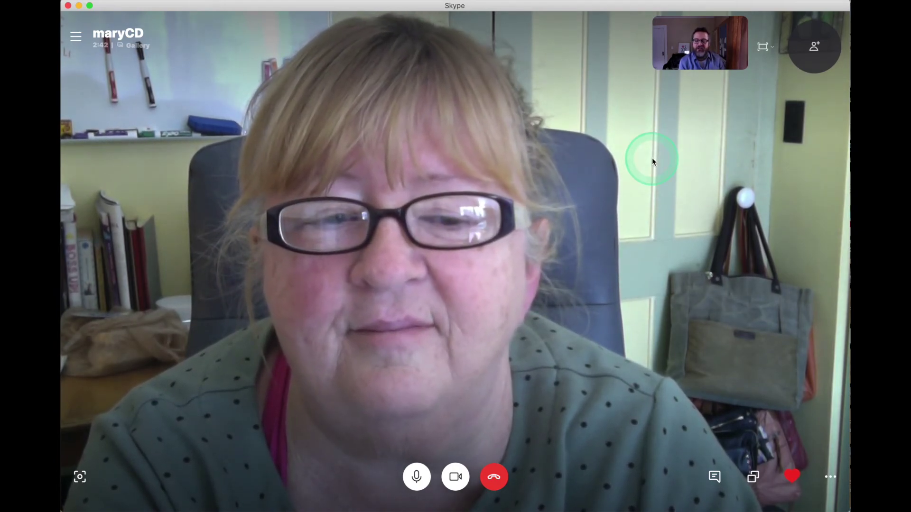
pyautogui.click(637, 165)
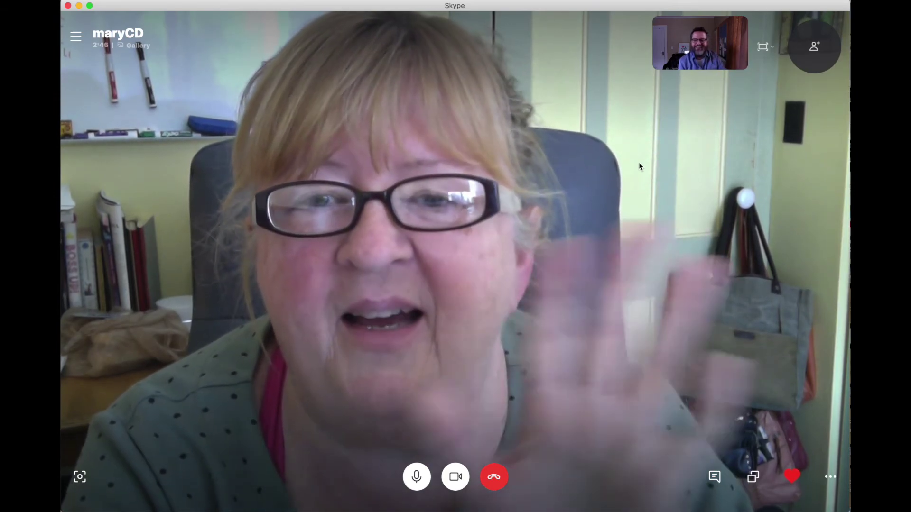
pyautogui.click(543, 203)
pyautogui.click(514, 449)
pyautogui.click(494, 478)
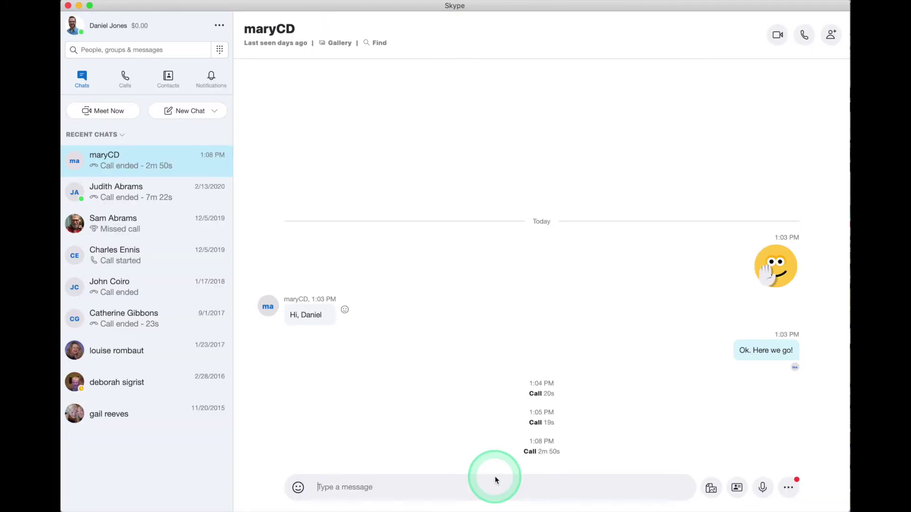
pyautogui.click(605, 151)
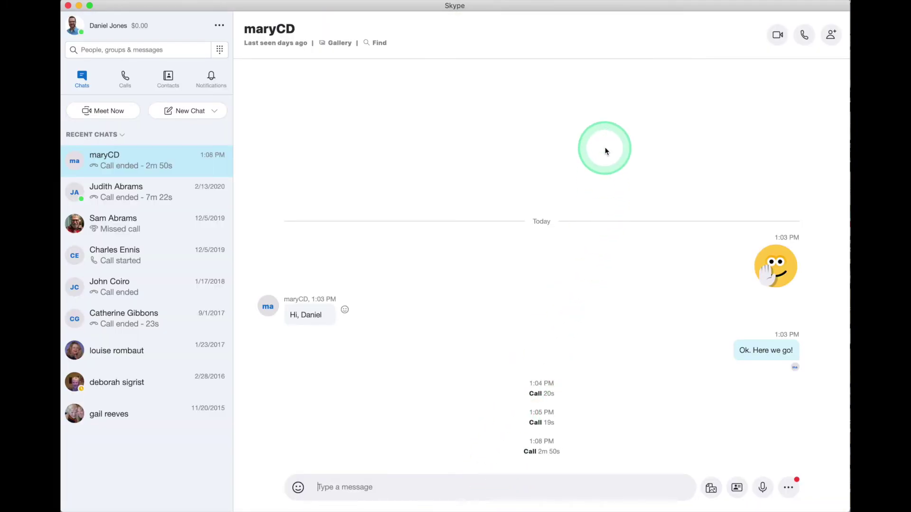